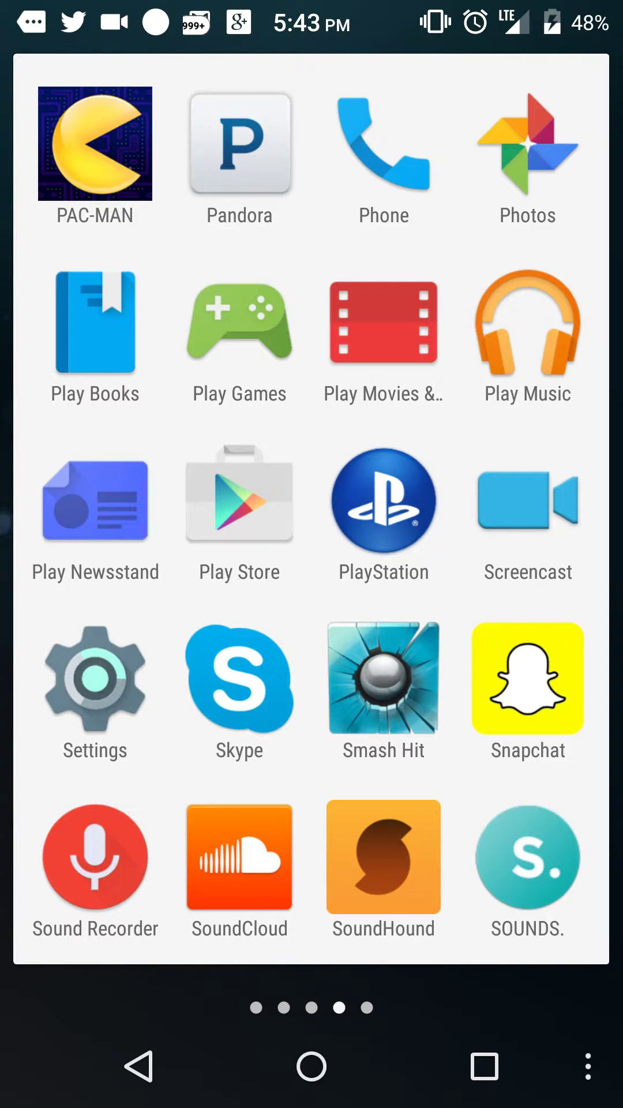
Step: Return to the home screen and launch Cyanogen Camera from the dock's camera folder
left_click(139, 1065)
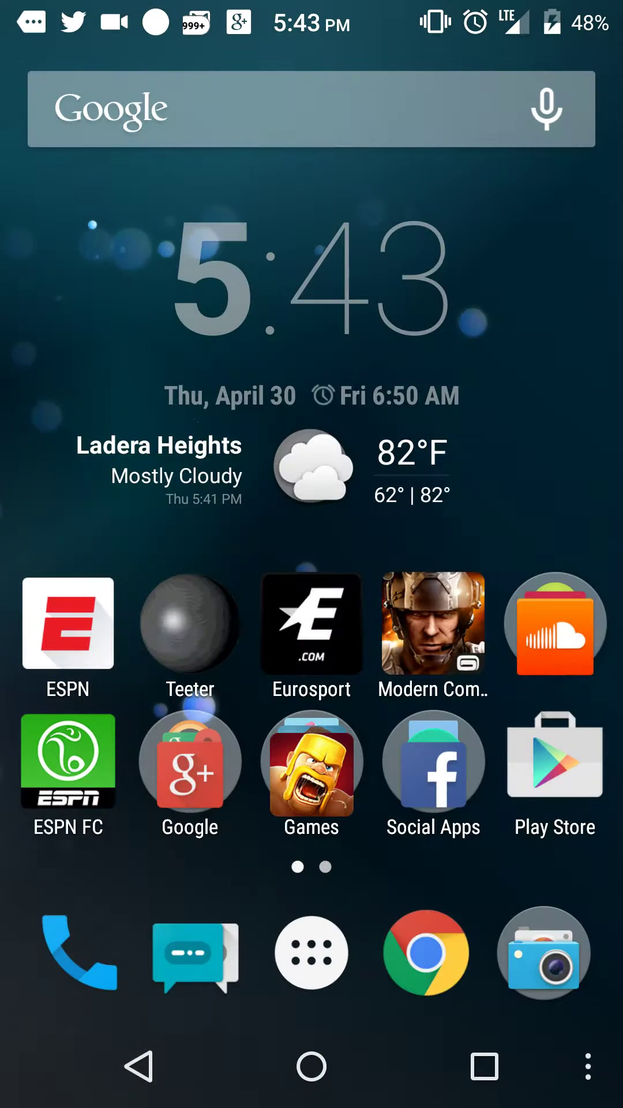
left_click(544, 953)
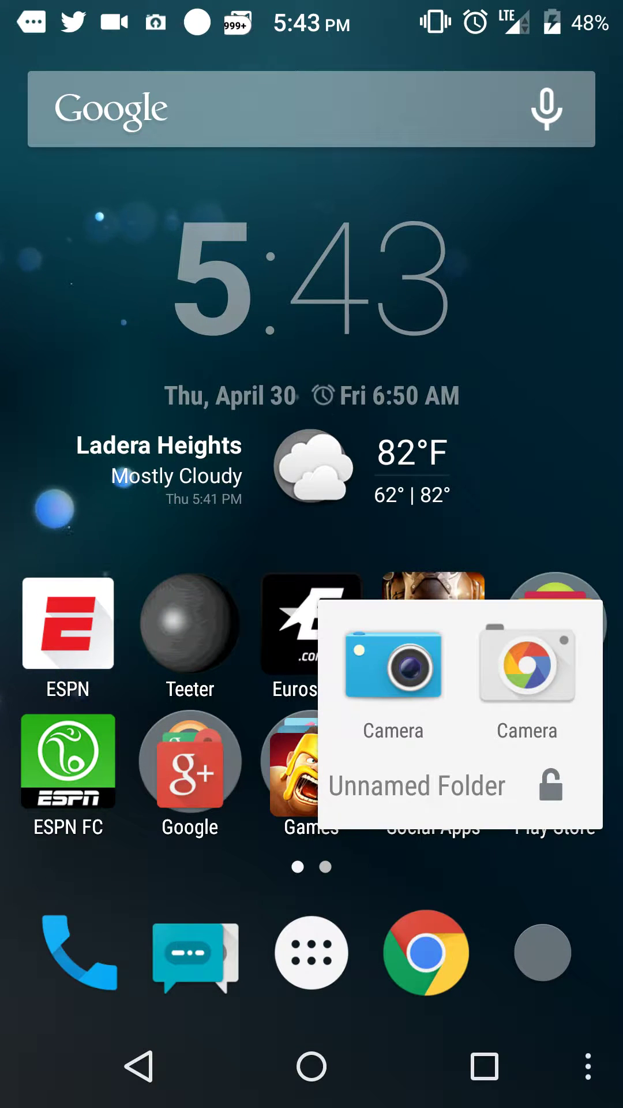
left_click(393, 667)
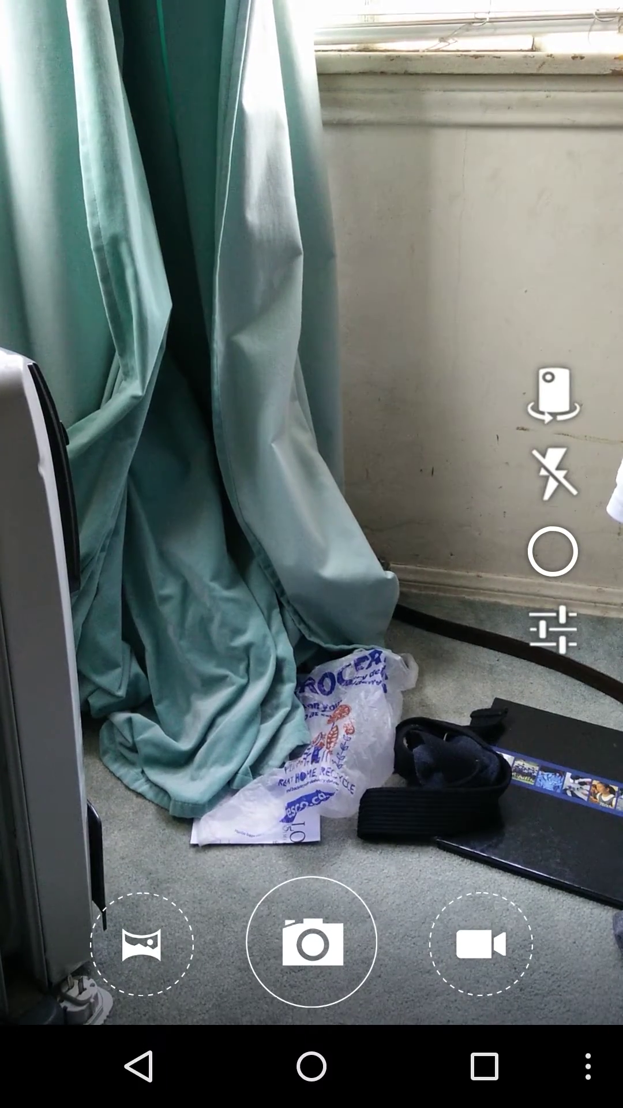
Step: Take a photo, then review settings showing 100% quality and Save raw image on
left_click(312, 942)
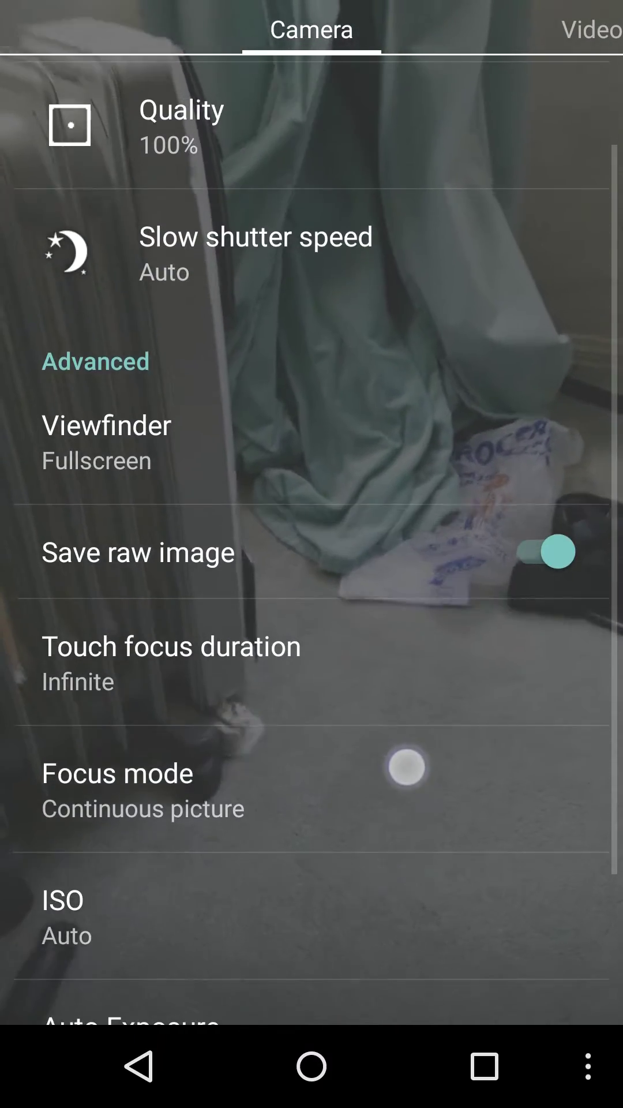
left_click_drag(282, 567, 302, 567)
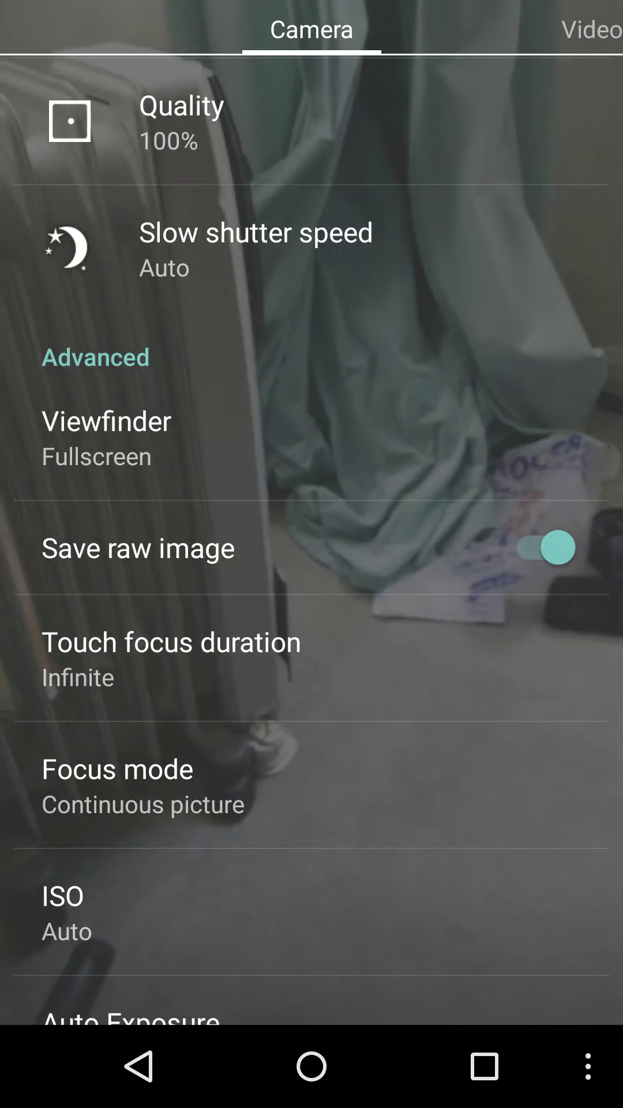